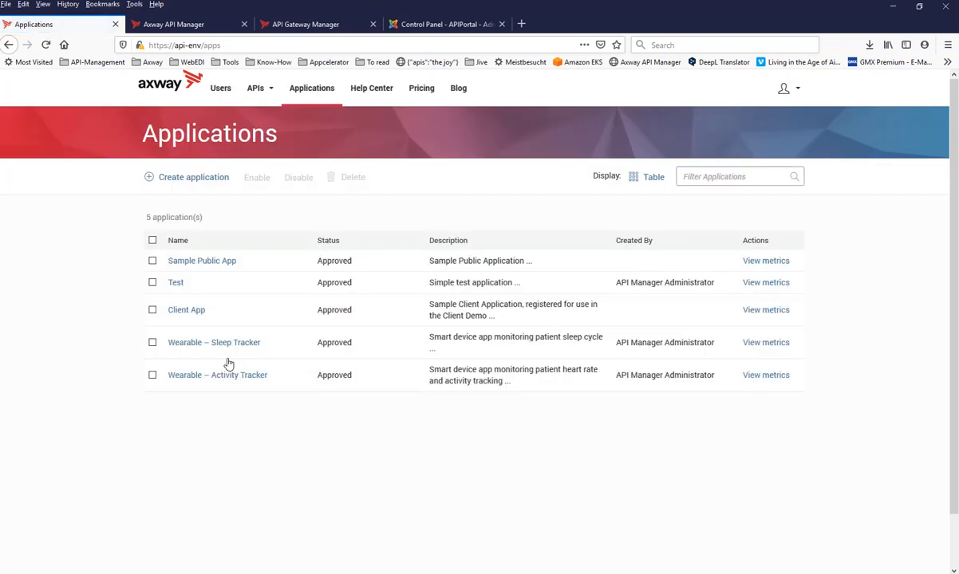
- Open the Healthcare APIs catalog in the API Portal to view the APIs offered
left_click(254, 92)
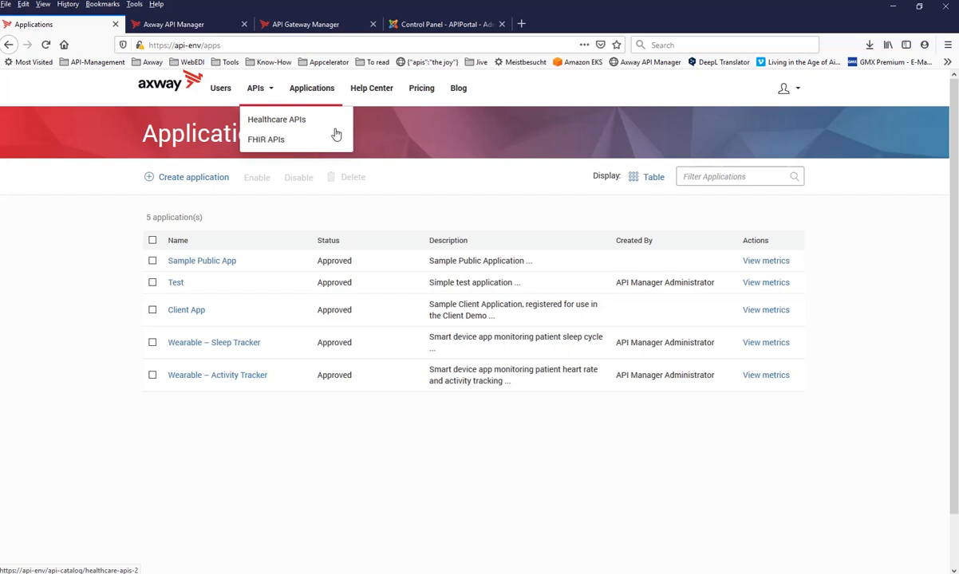
left_click(261, 122)
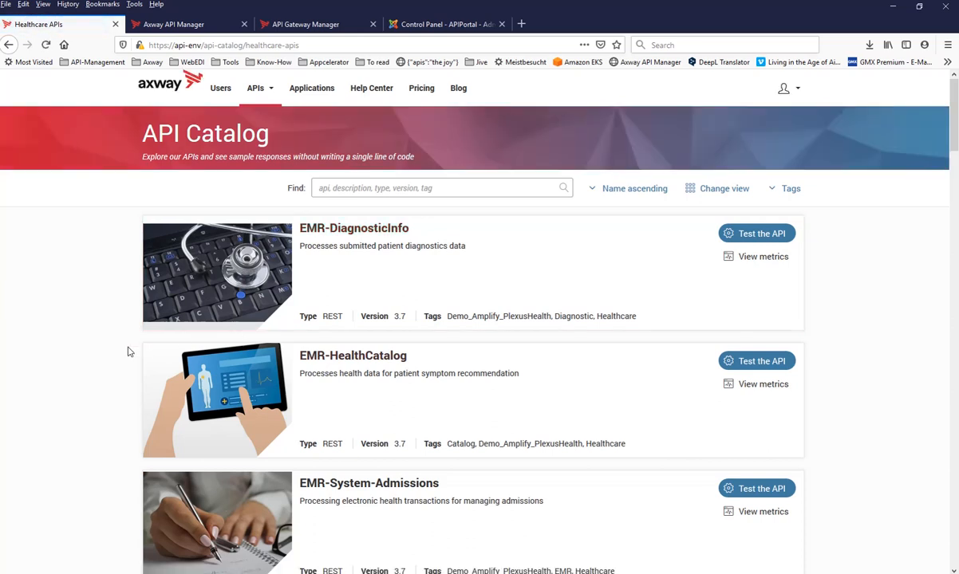
mouse_move(251, 89)
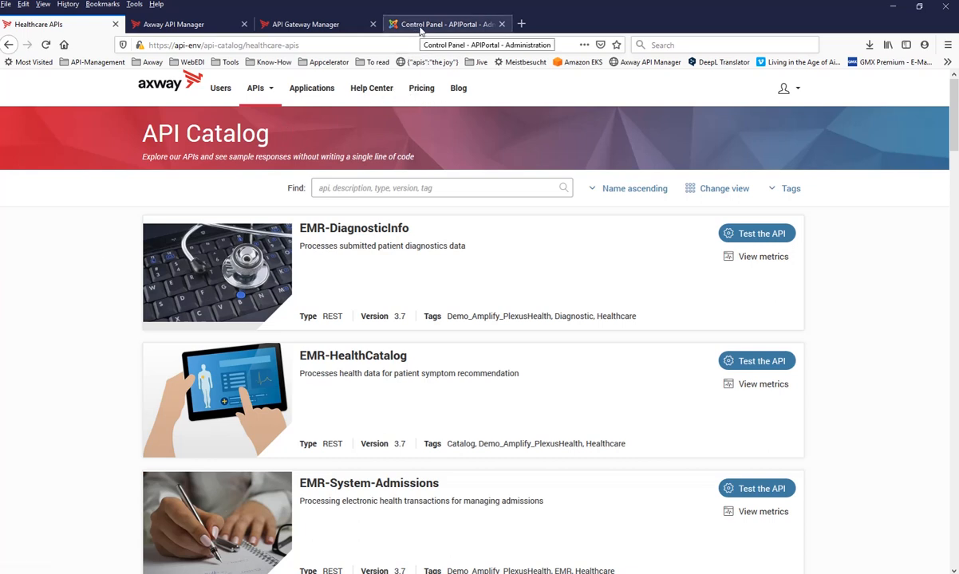
- Switch to API Manager, examine the partner developer's login name and e-mail, and return to the developer list
left_click(162, 25)
scroll(160, 175, "up", 3)
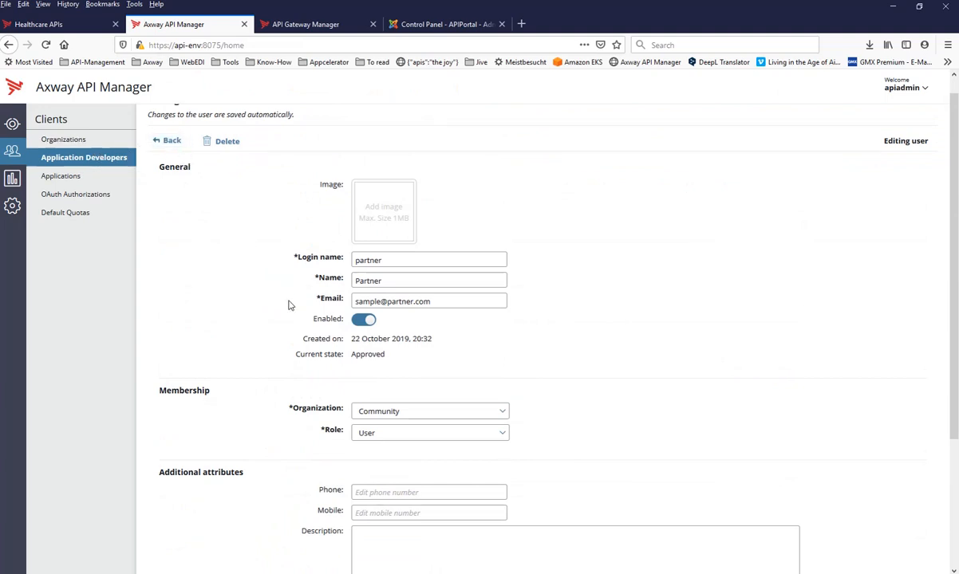
left_click_drag(354, 260, 386, 260)
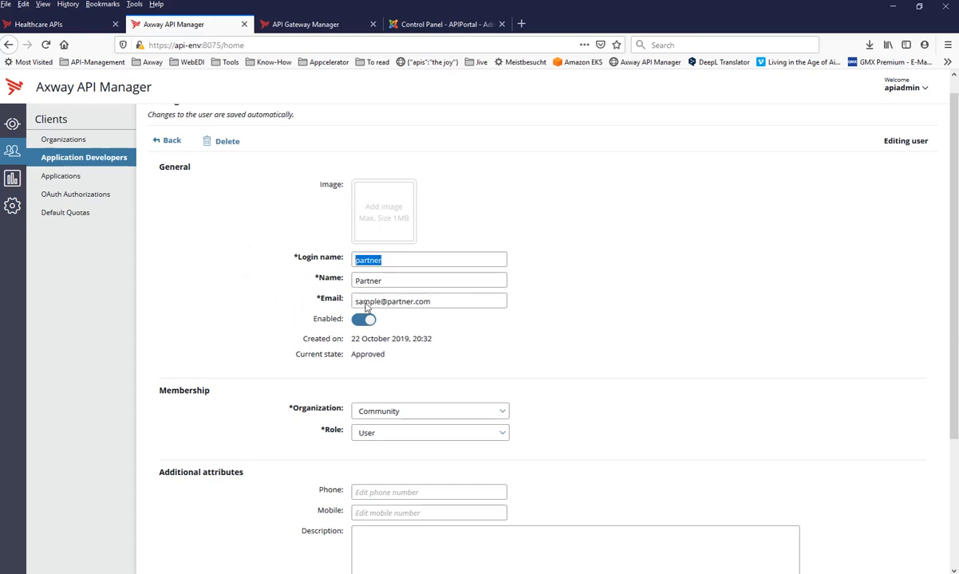
left_click_drag(392, 301, 496, 301)
left_click(290, 326)
left_click(159, 141)
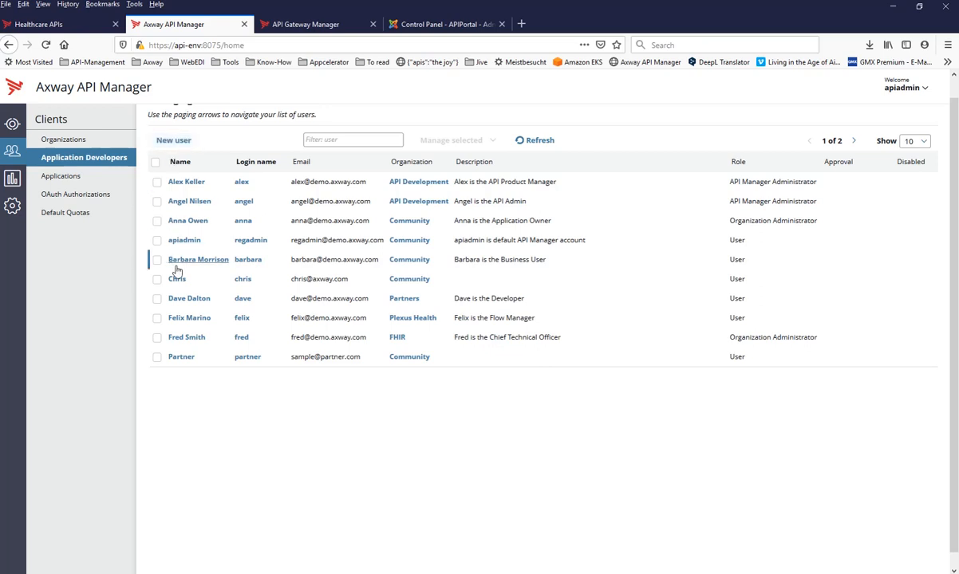
- Examine the e-mail of the Community developer whose address is directly at axway.com, and return to the developer list
left_click(237, 279)
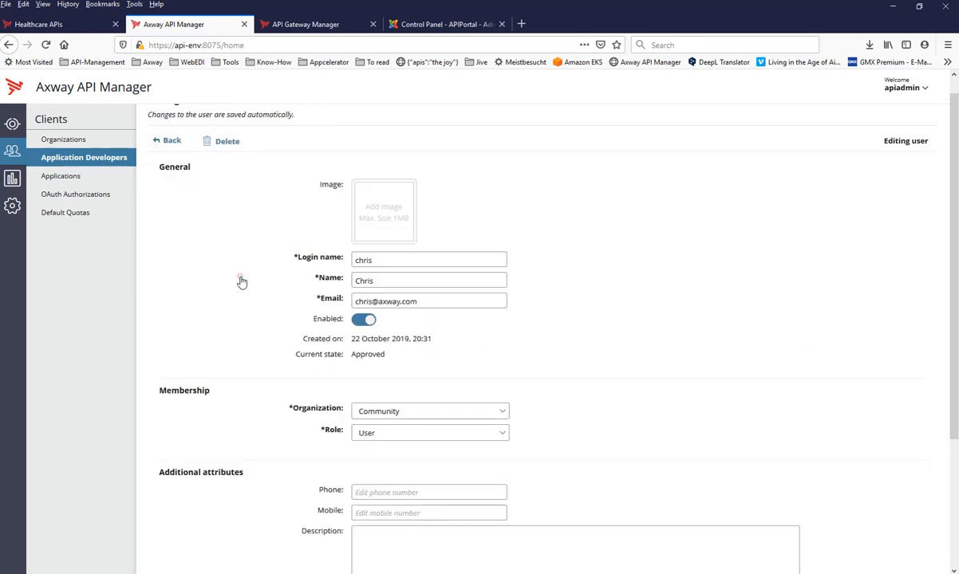
left_click_drag(374, 302, 422, 309)
left_click(374, 301)
key("ctrl+a")
left_click(167, 140)
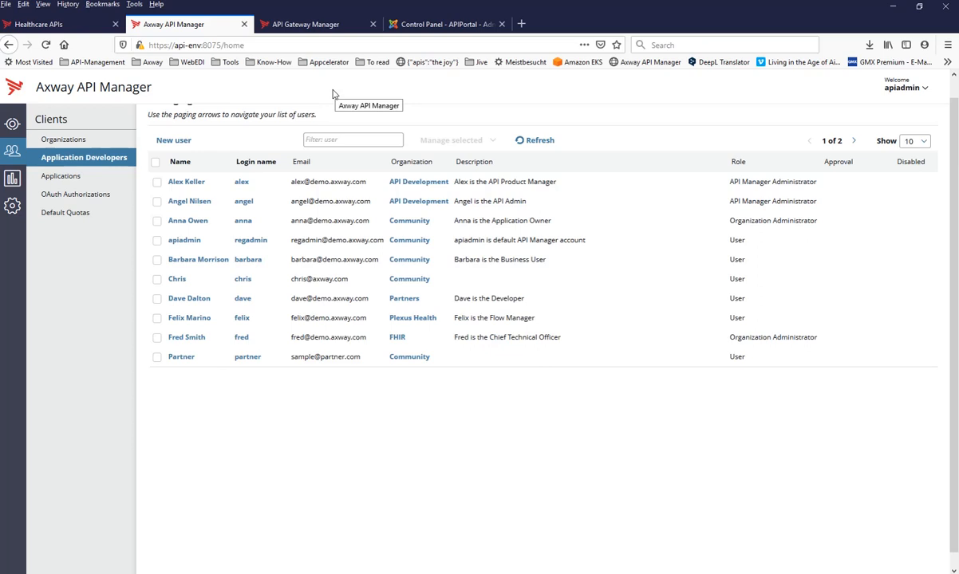
- Switch to the Joomla administration control panel and dismiss the PHP version warning
left_click(48, 24)
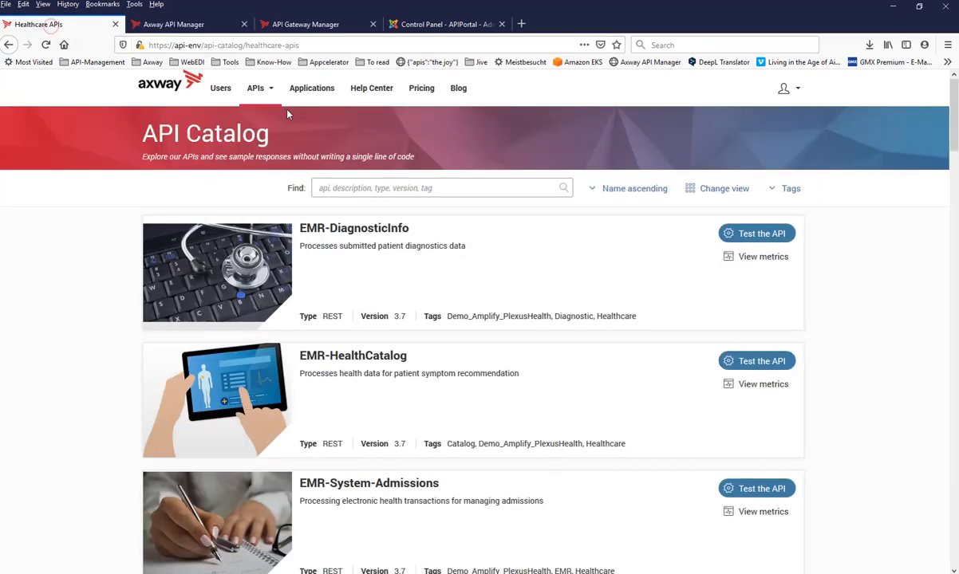
left_click(257, 88)
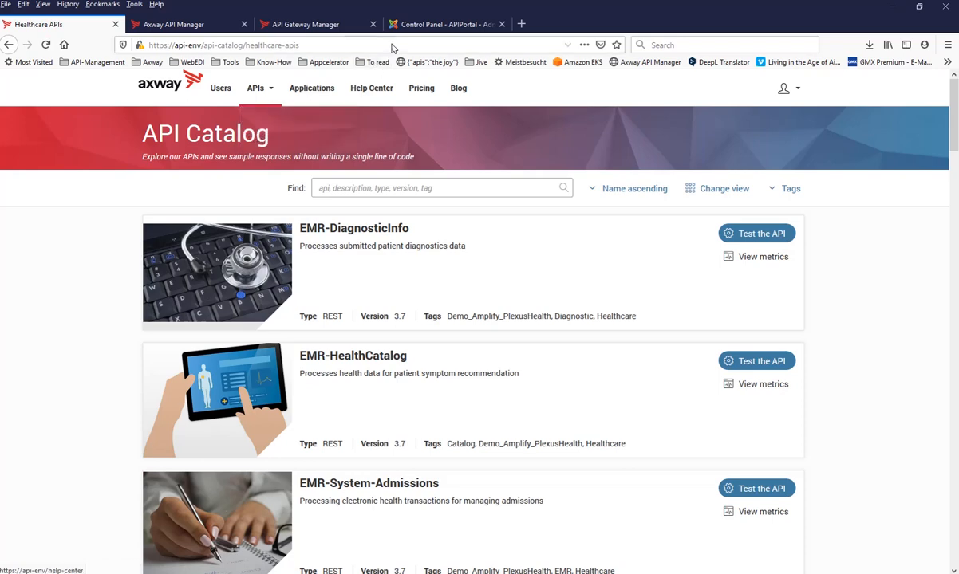
left_click(420, 27)
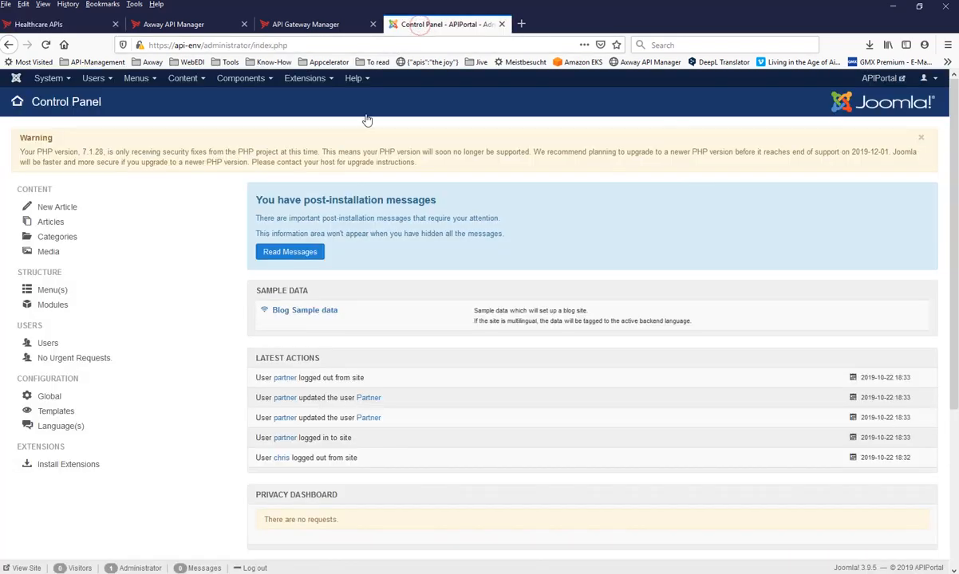
left_click(921, 137)
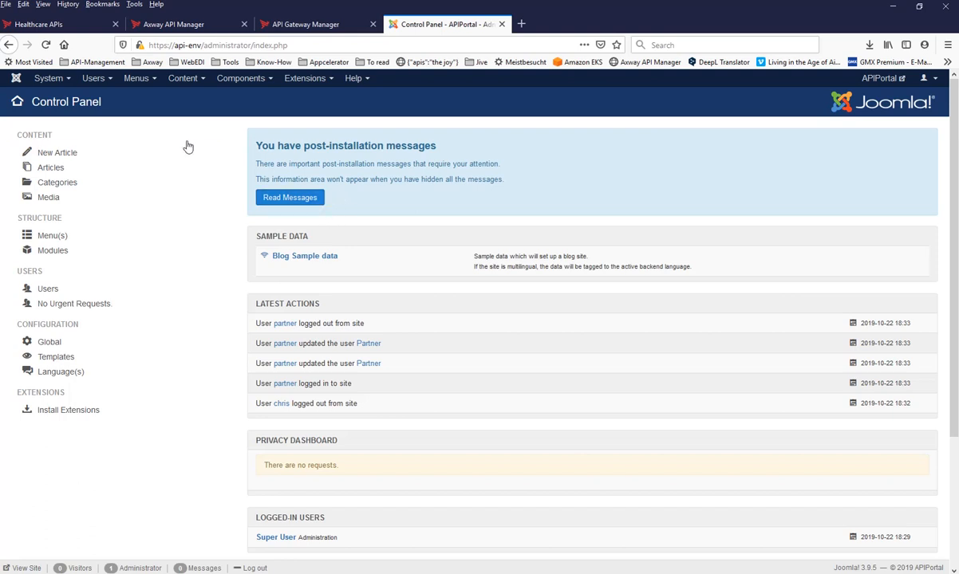
- Open the portal's user list and examine which user groups the accounts are assigned to
left_click(102, 82)
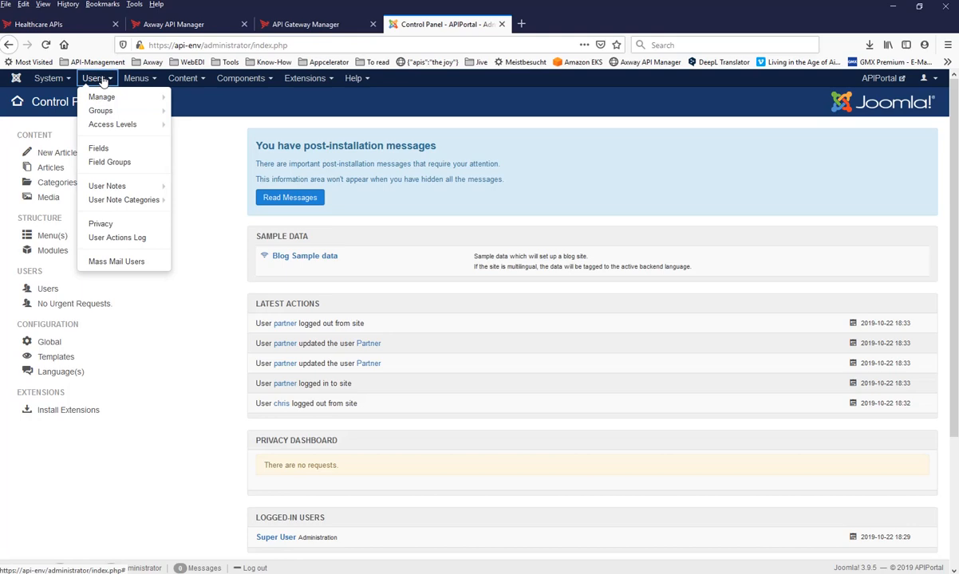
left_click(103, 98)
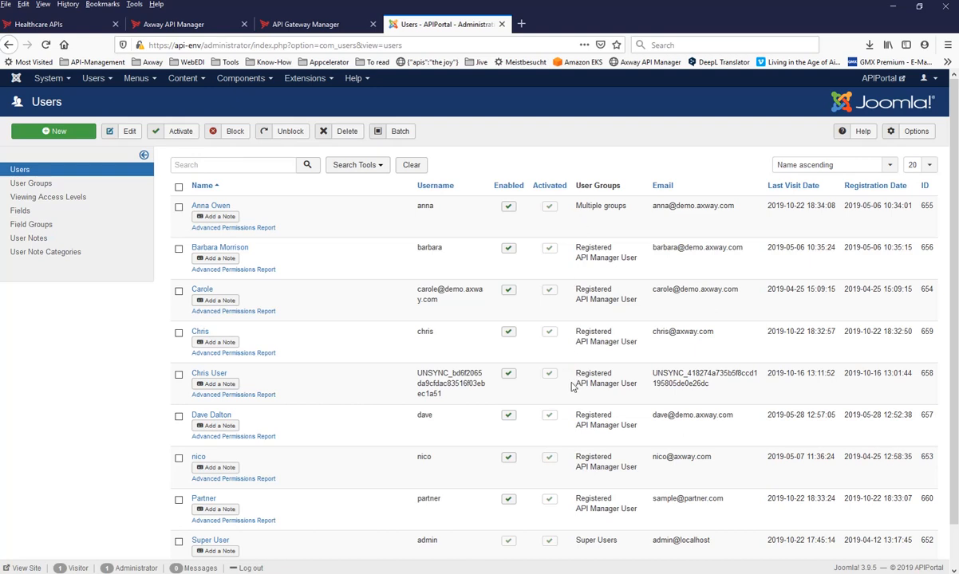
double_click(578, 375)
left_click(272, 187)
- Open the User Groups Mapping configuration of the API Portal component
left_click(242, 79)
mouse_move(255, 95)
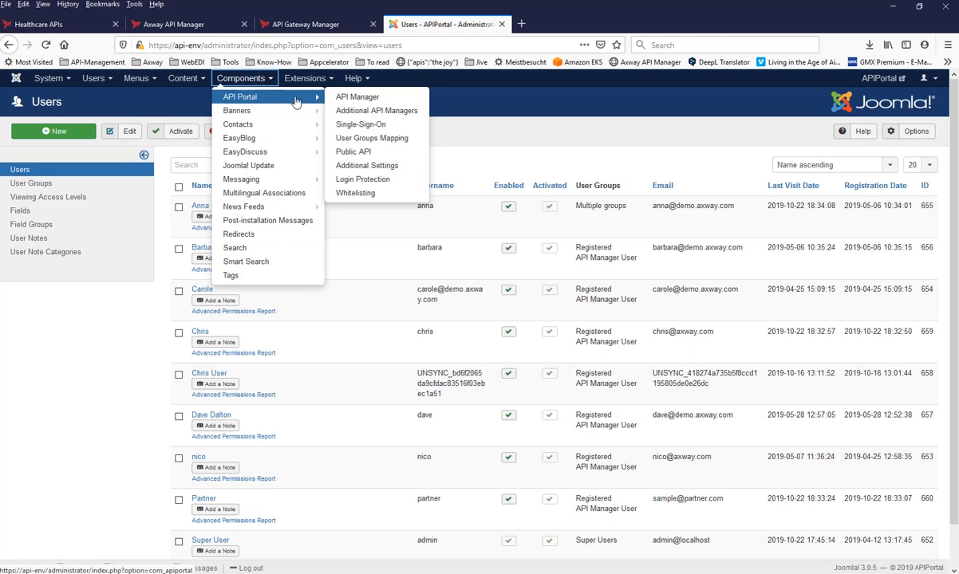
left_click(371, 139)
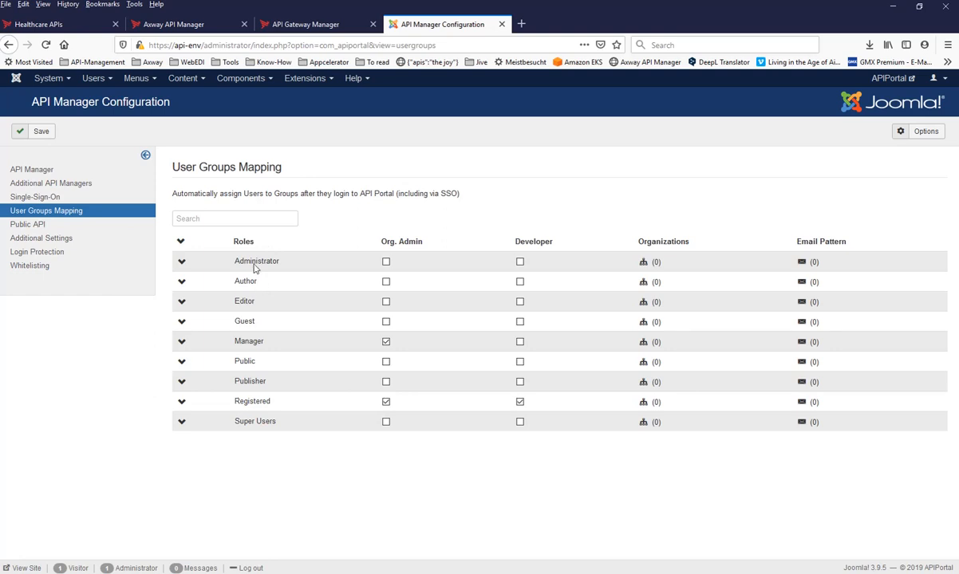
left_click(101, 80)
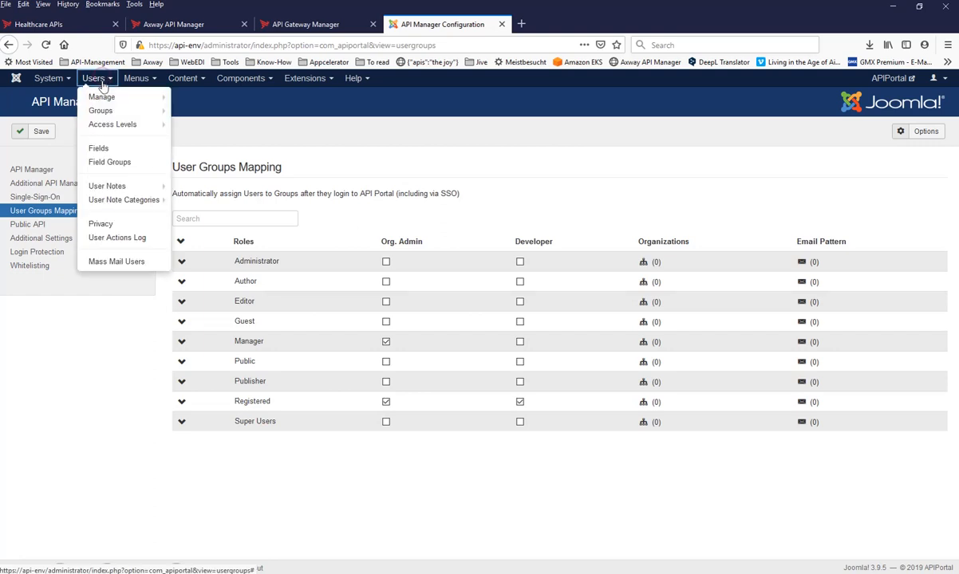
mouse_move(111, 127)
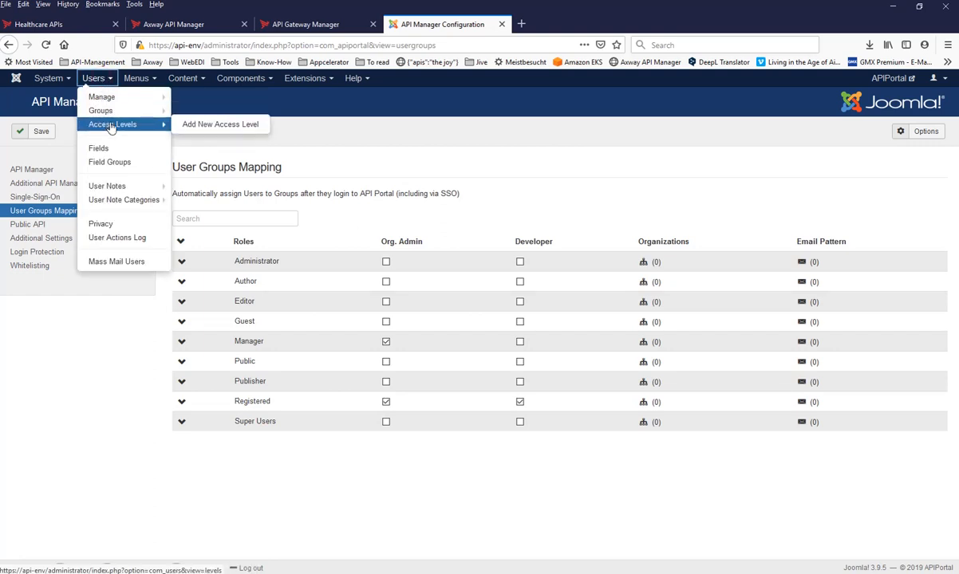
left_click(454, 186)
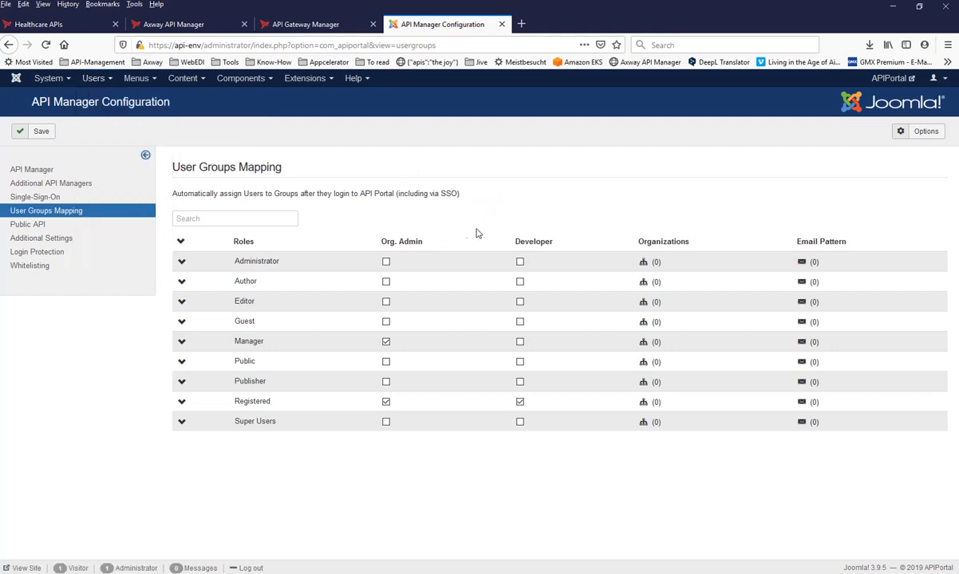
- Expand the Super Users role to show its organization and e-mail pattern mappings
left_click(182, 423)
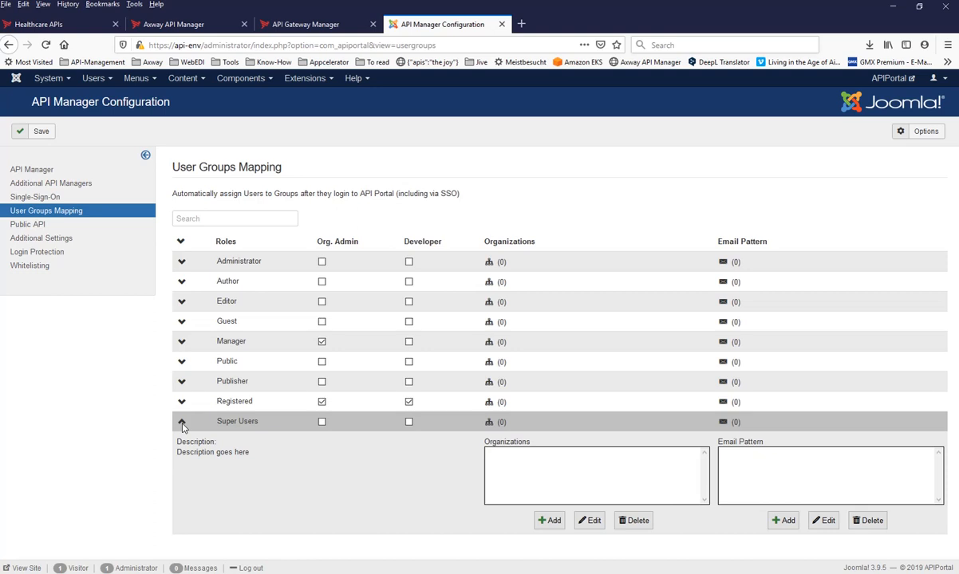
left_click(182, 423)
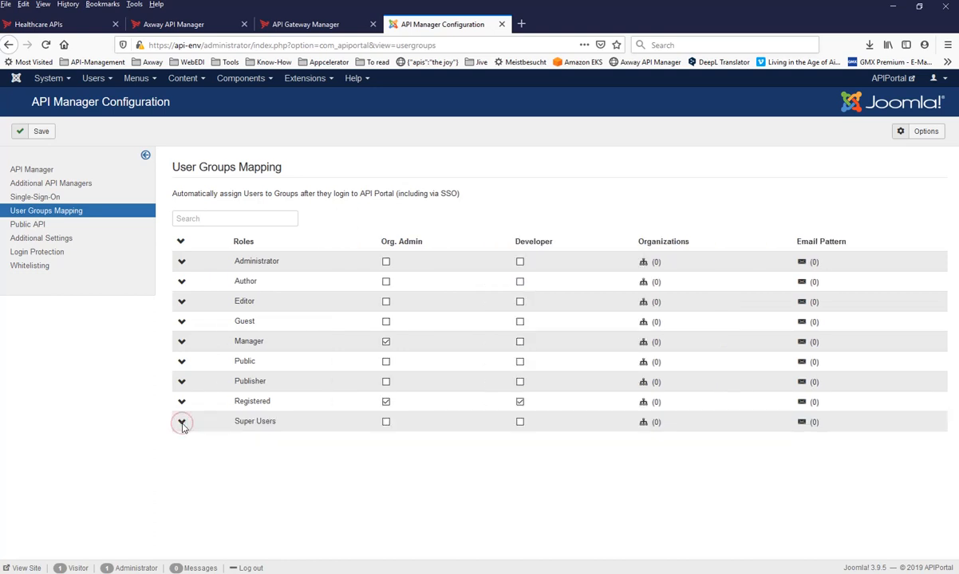
left_click(182, 422)
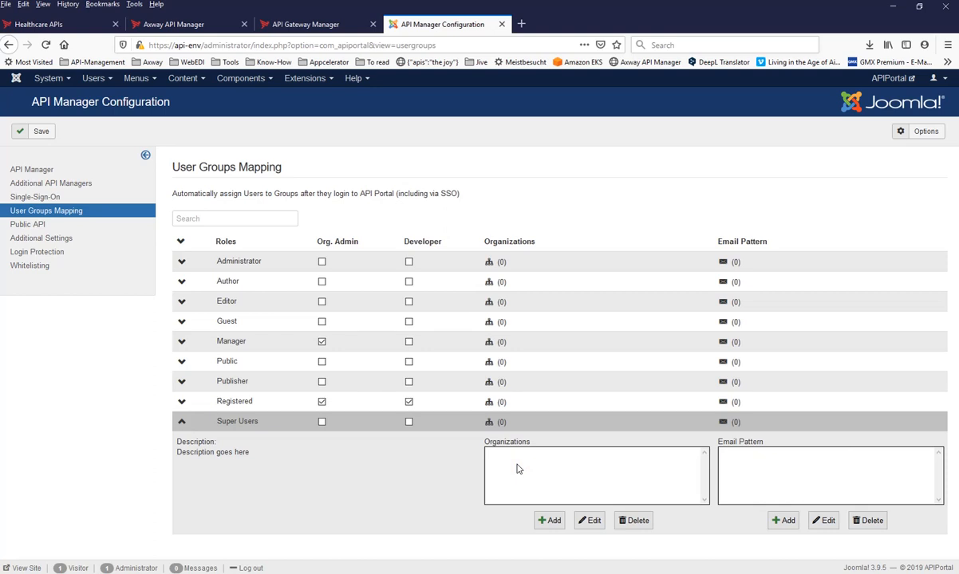
- Try the organization pattern *Partner* on the Super Users role and delete that pattern
left_click(549, 520)
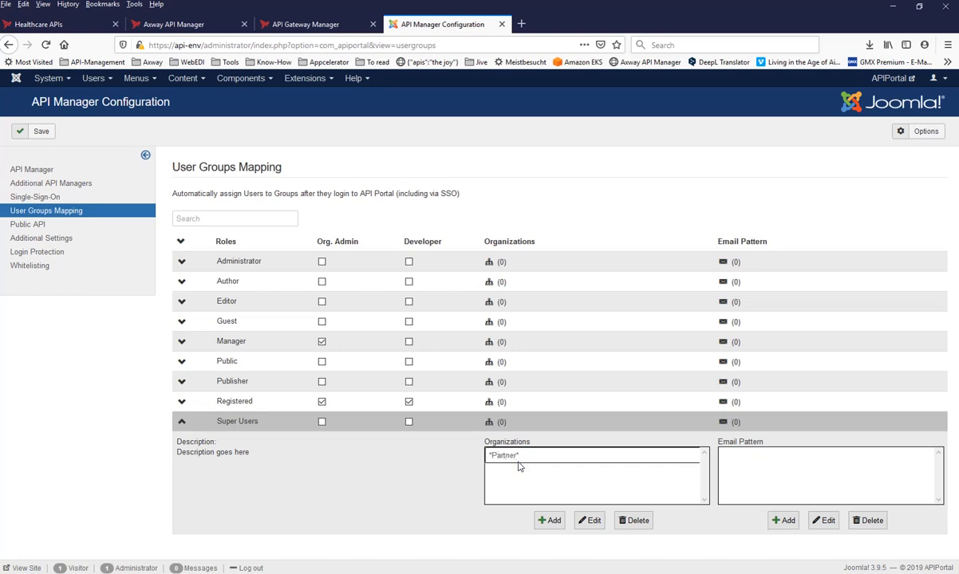
left_click(447, 475)
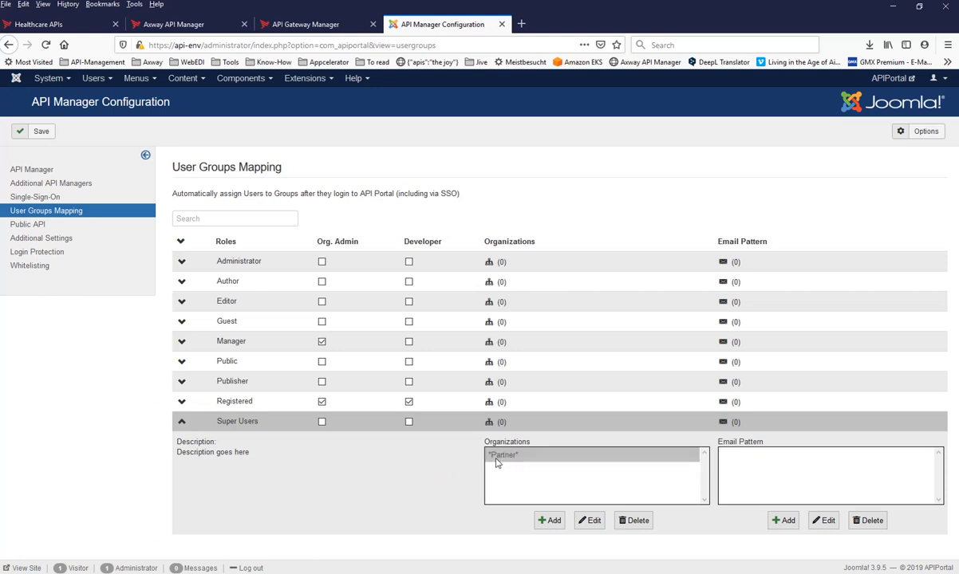
left_click(634, 521)
left_click(786, 520)
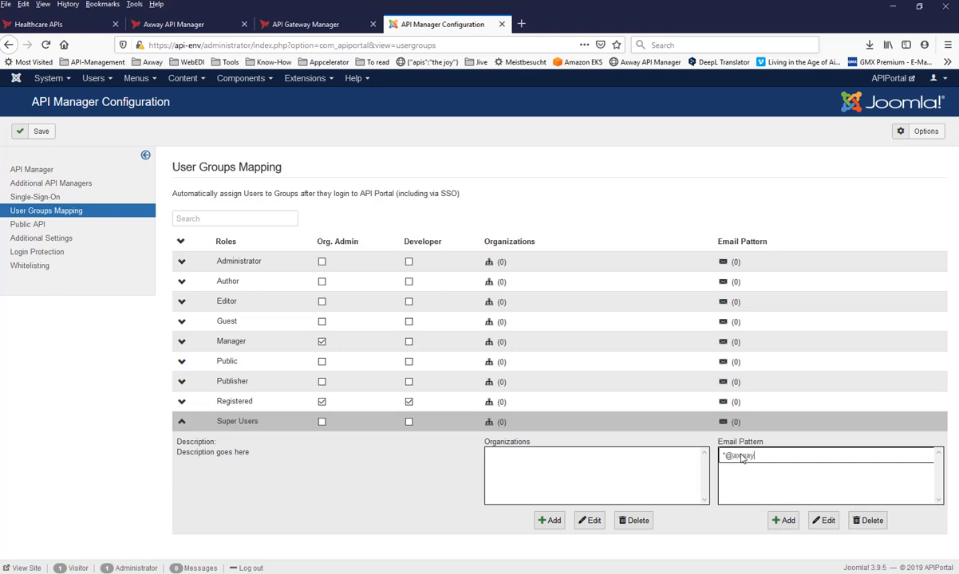
left_click(722, 525)
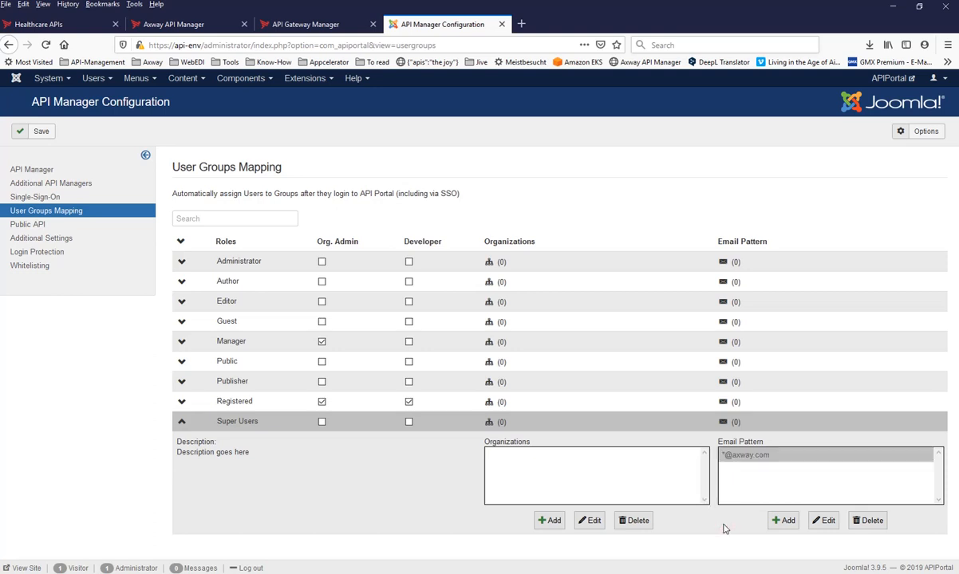
left_click(321, 422)
left_click(322, 422)
left_click(37, 131)
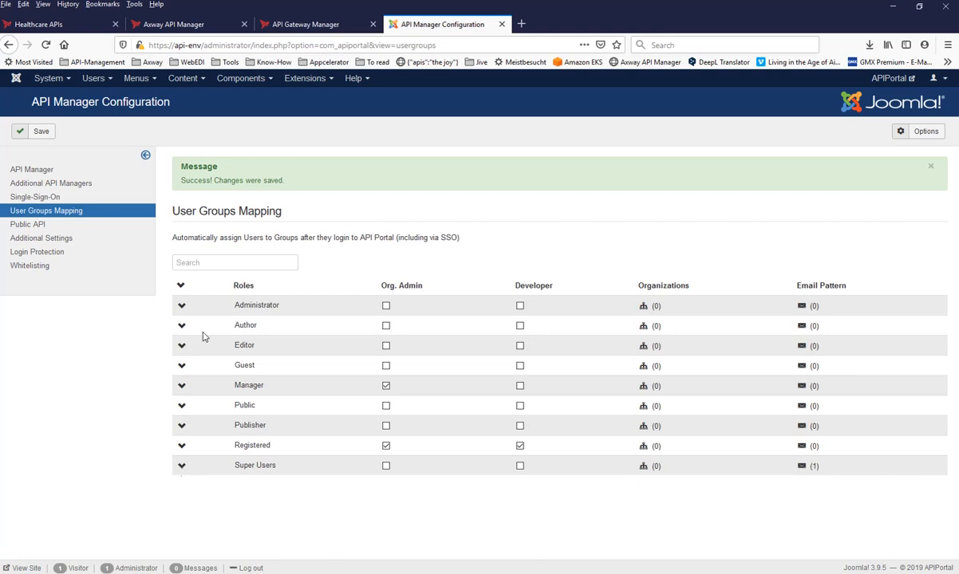
- Search the role mappings for axway and clear the search to list all roles again
left_click(200, 262)
type("axway")
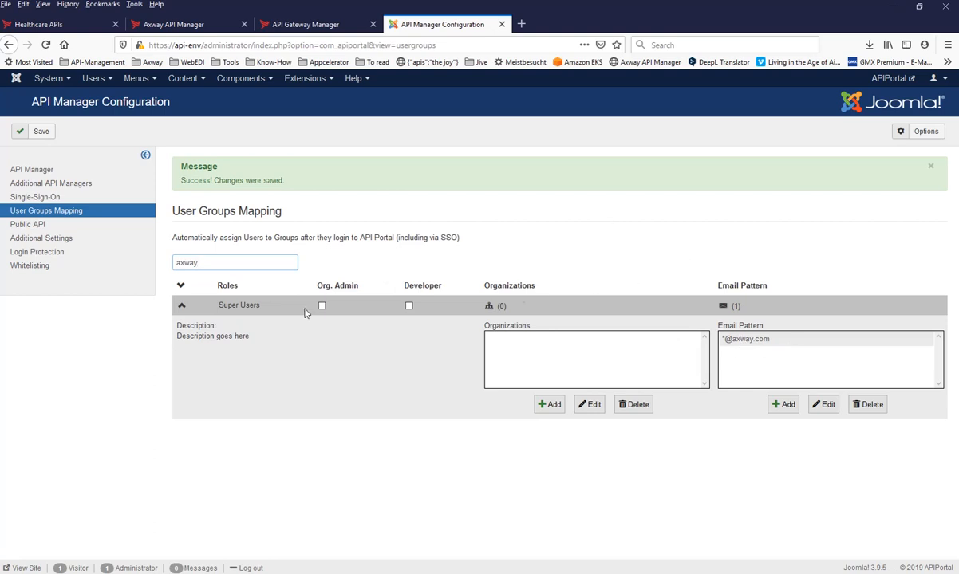
double_click(217, 261)
key("BackSpace")
left_click(388, 237)
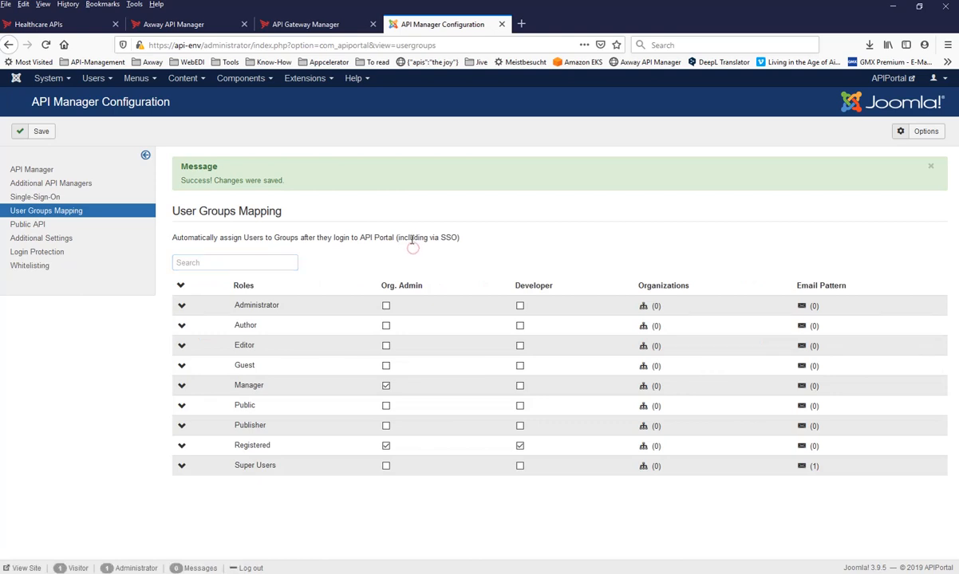
- Search the portal's user list by the axway.com user's first name and examine that account's assigned user groups
left_click(95, 79)
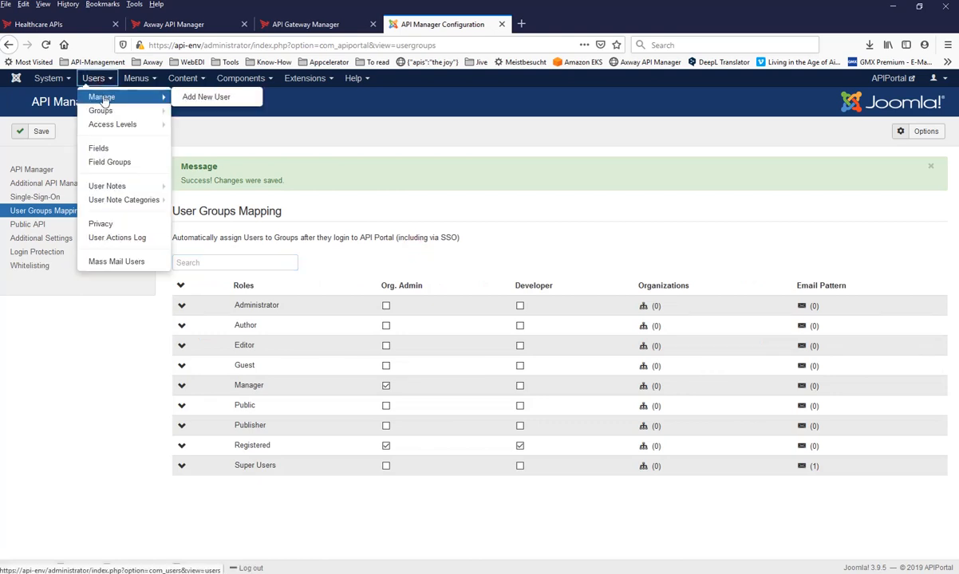
left_click(102, 99)
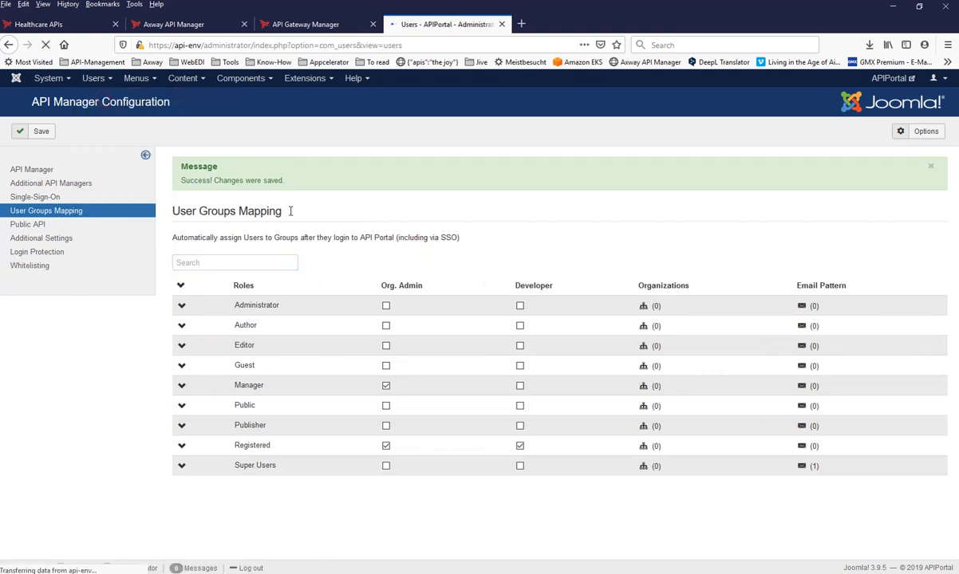
type("chris")
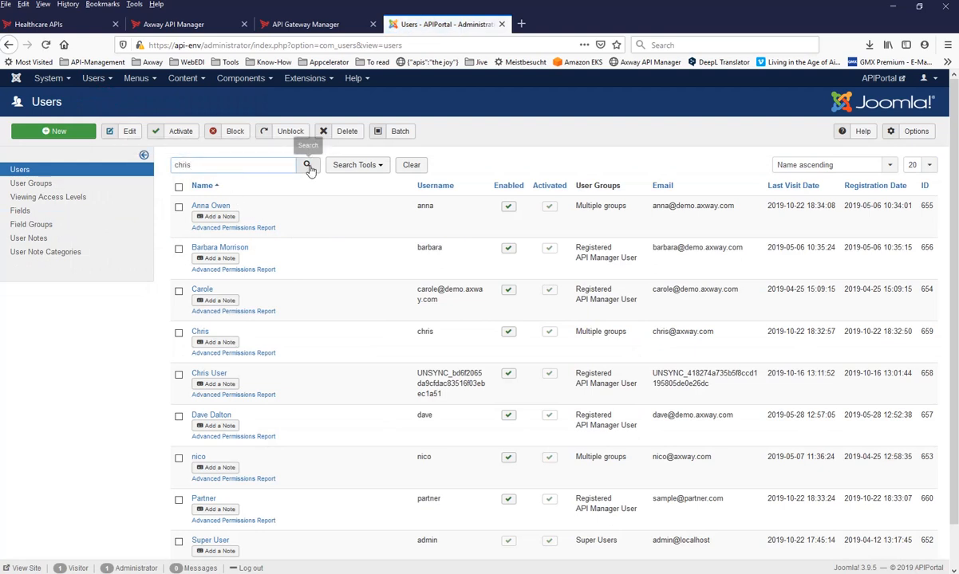
left_click(308, 164)
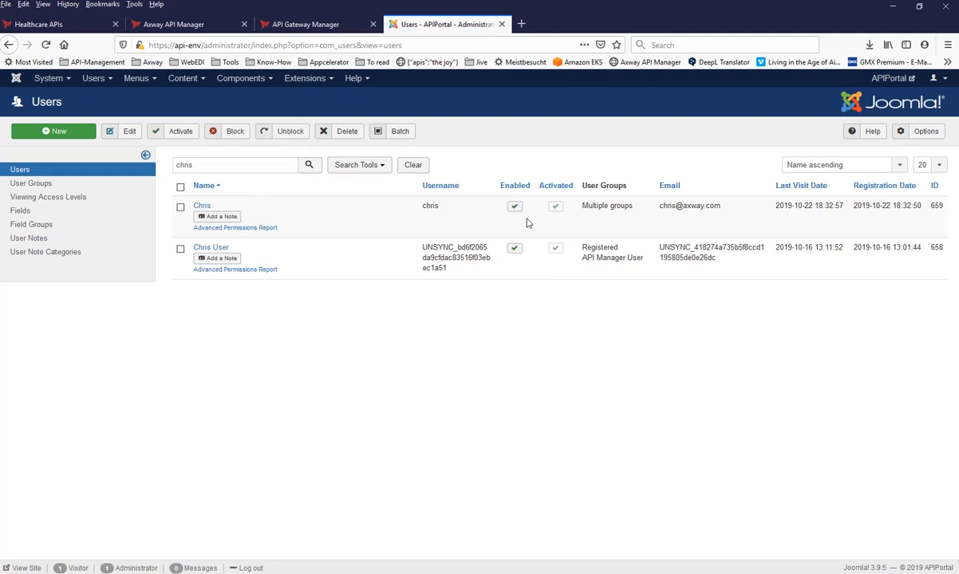
left_click(201, 207)
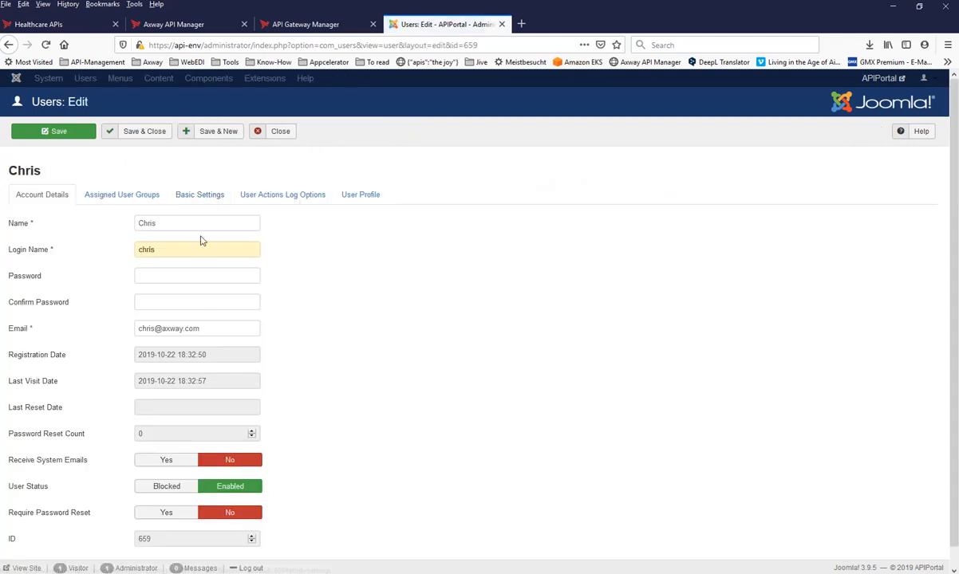
left_click(107, 194)
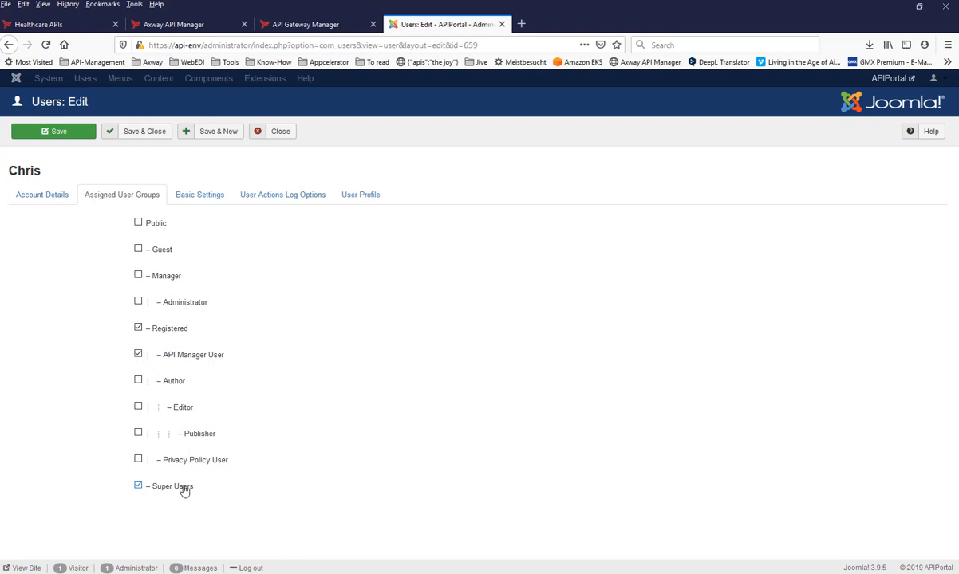
- Close the user account, open the FHIR APIs item of the Main Menu, set its access to Super Users and save
left_click(271, 131)
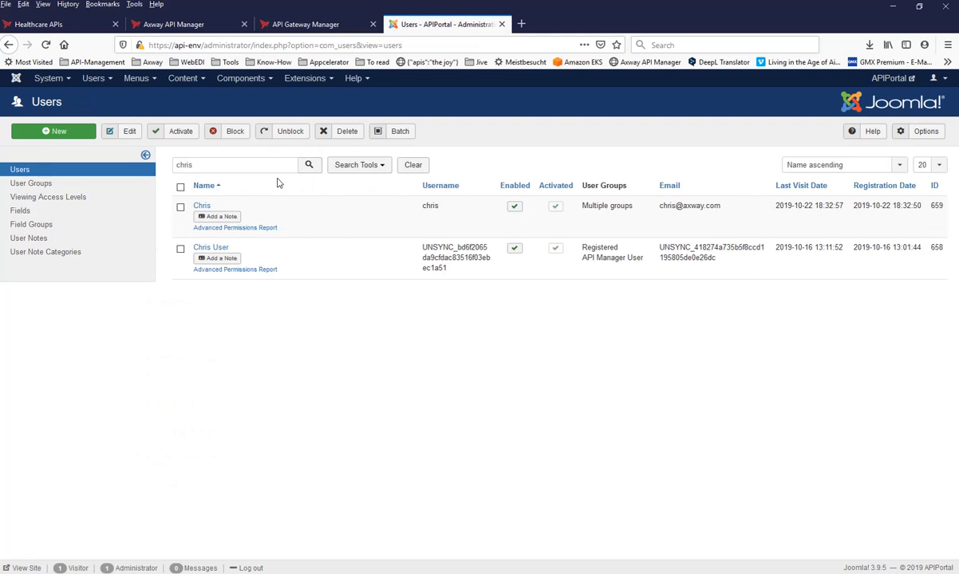
left_click(148, 85)
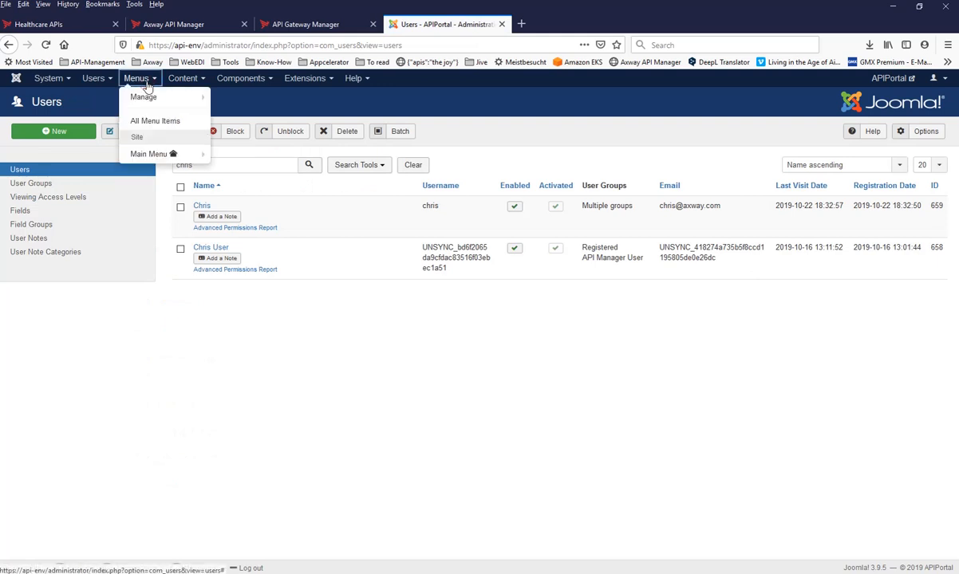
left_click(153, 156)
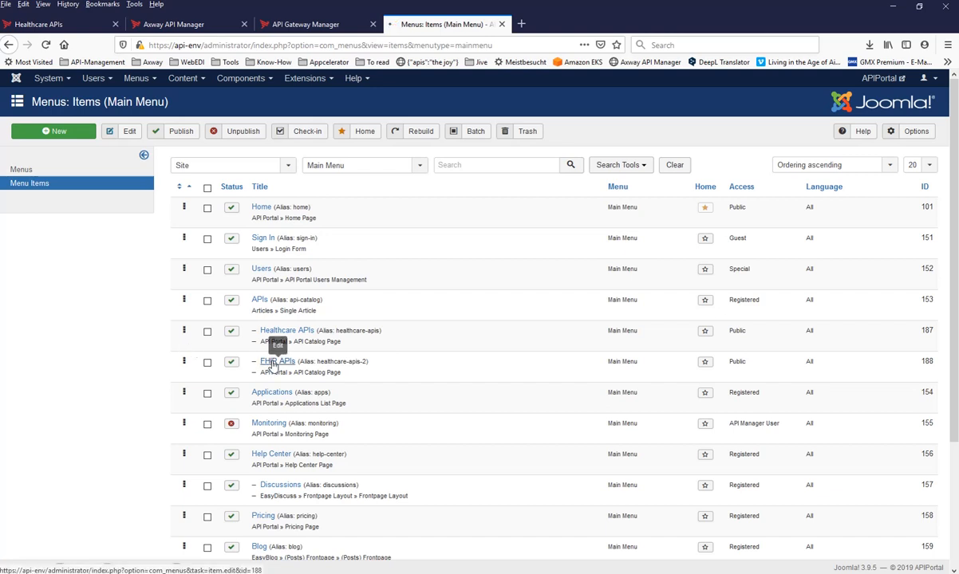
left_click(272, 364)
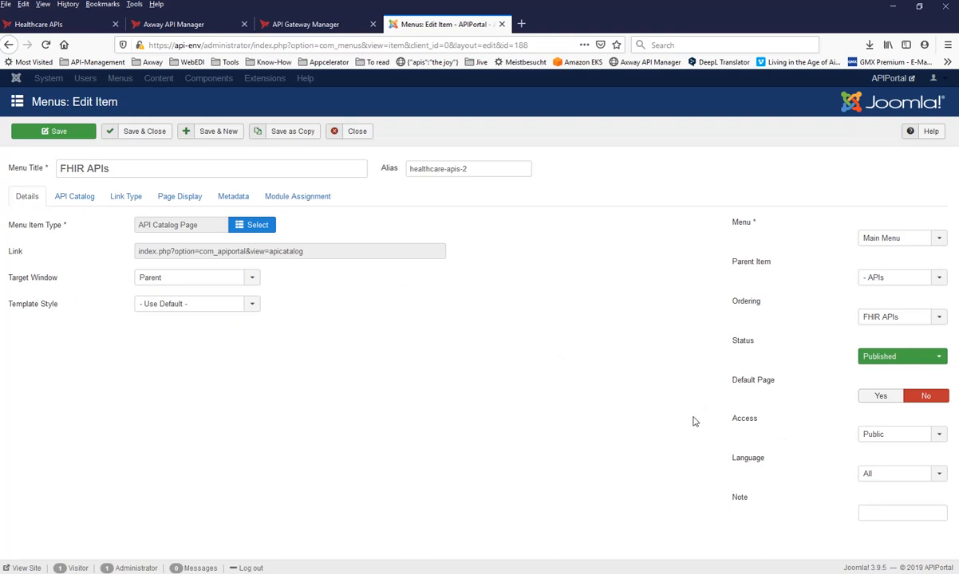
left_click(870, 434)
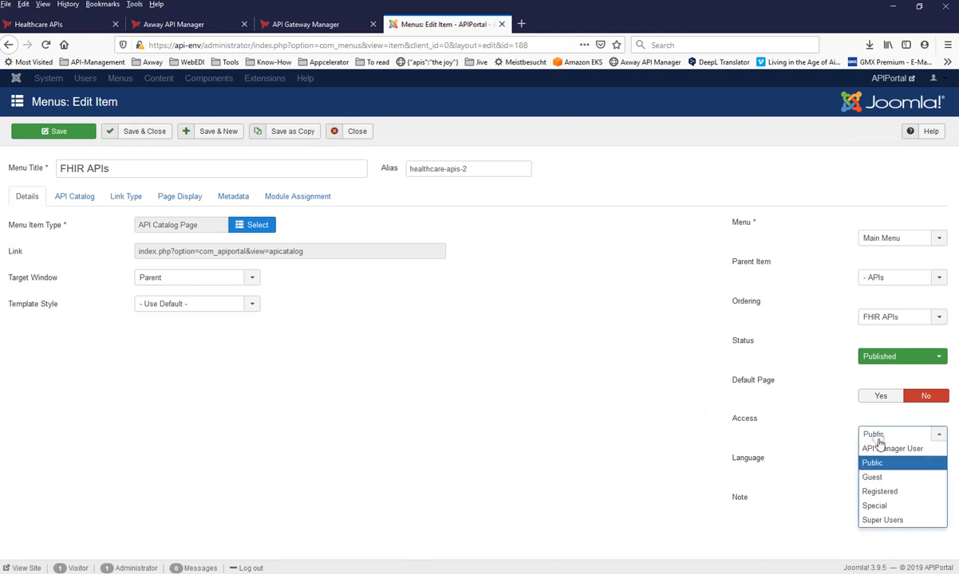
left_click(886, 521)
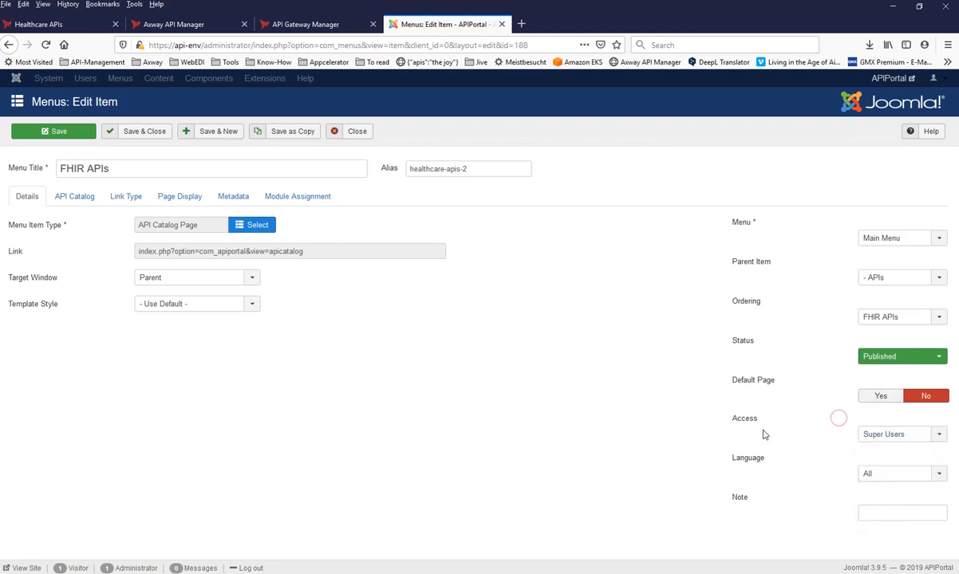
mouse_move(743, 425)
left_click(54, 133)
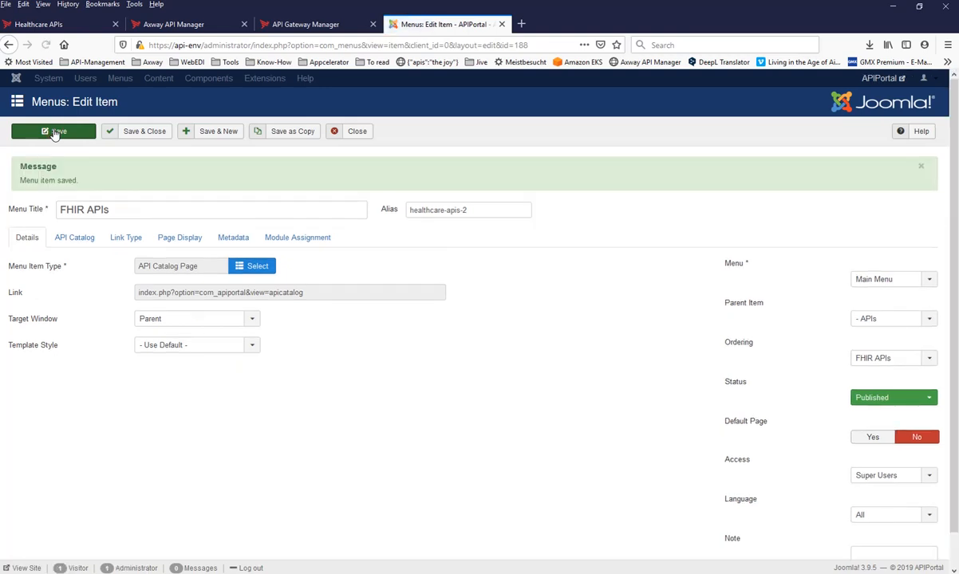
- Switch to the API Portal site, sign out, and sign back in with the axway.com user's saved login
left_click(66, 25)
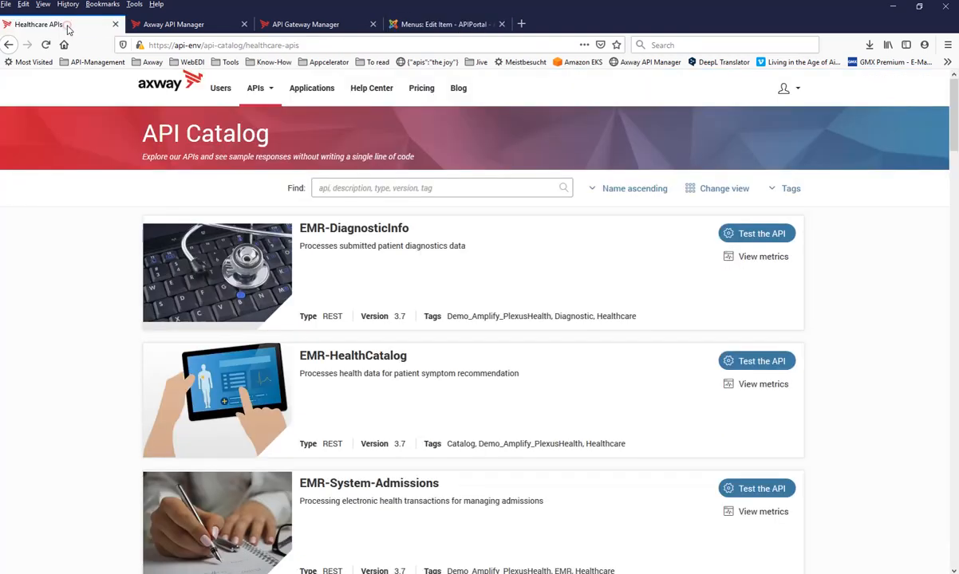
left_click(782, 89)
left_click(794, 142)
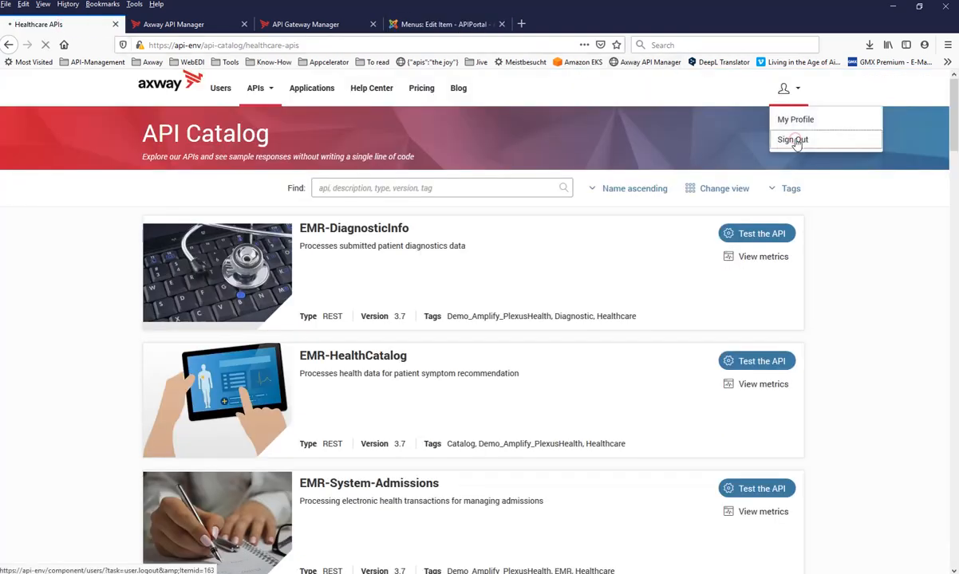
left_click(223, 88)
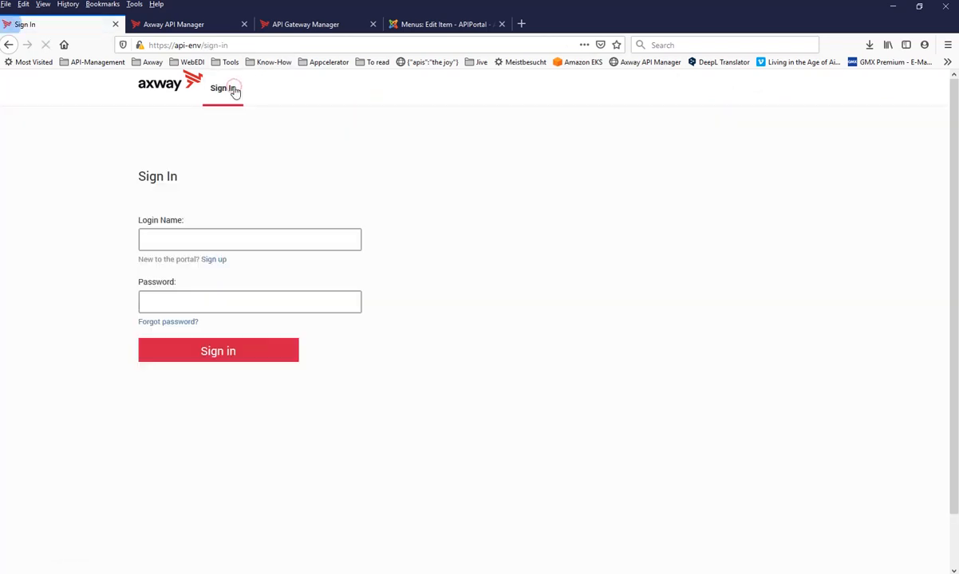
left_click(182, 230)
type("chris")
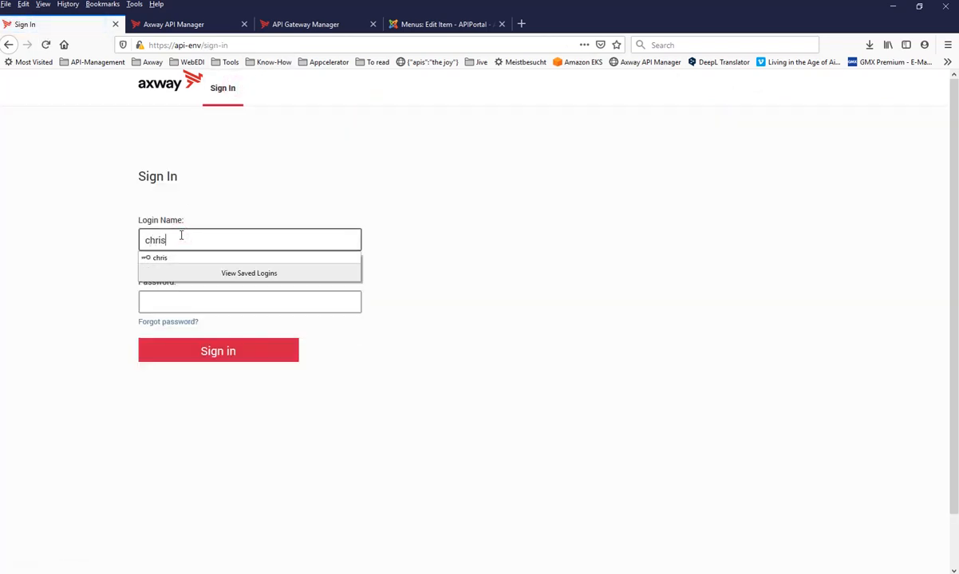
key("Tab")
left_click(208, 356)
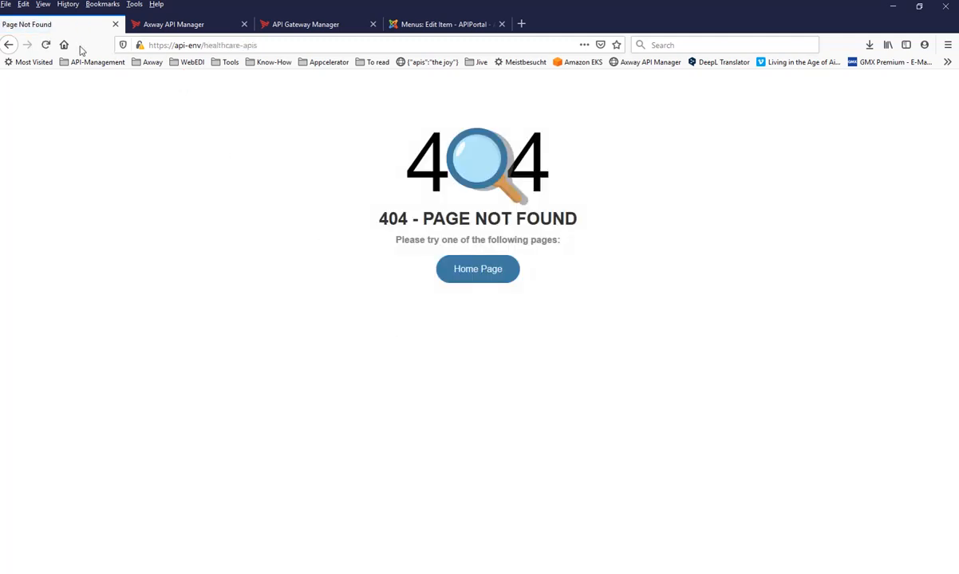
left_click_drag(201, 44, 375, 43)
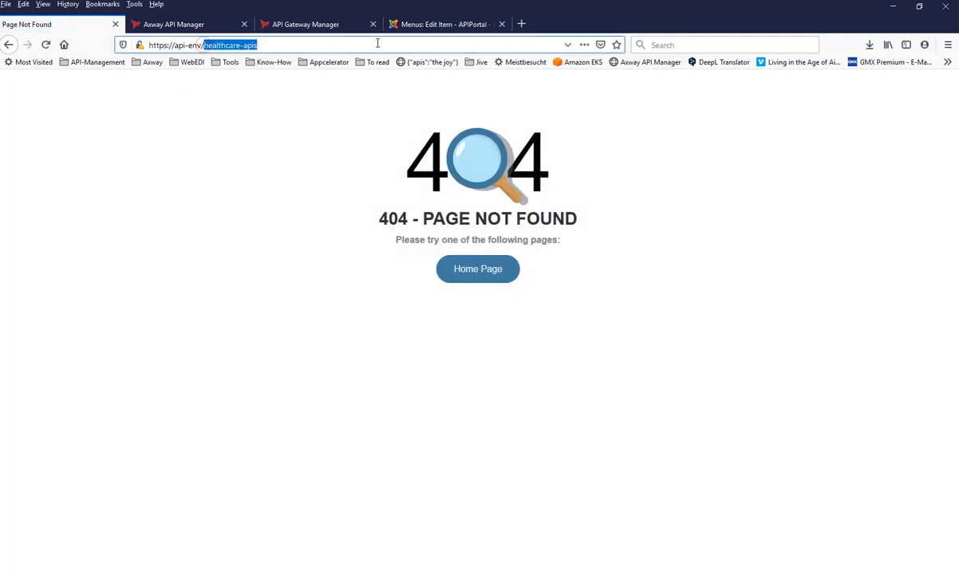
key("BackSpace")
key("Return")
mouse_move(257, 88)
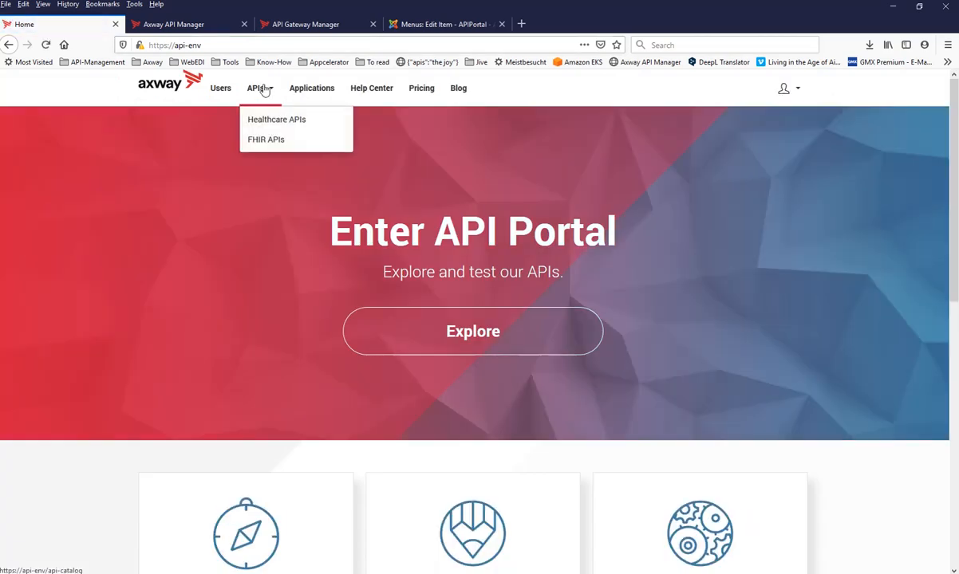
left_click(275, 120)
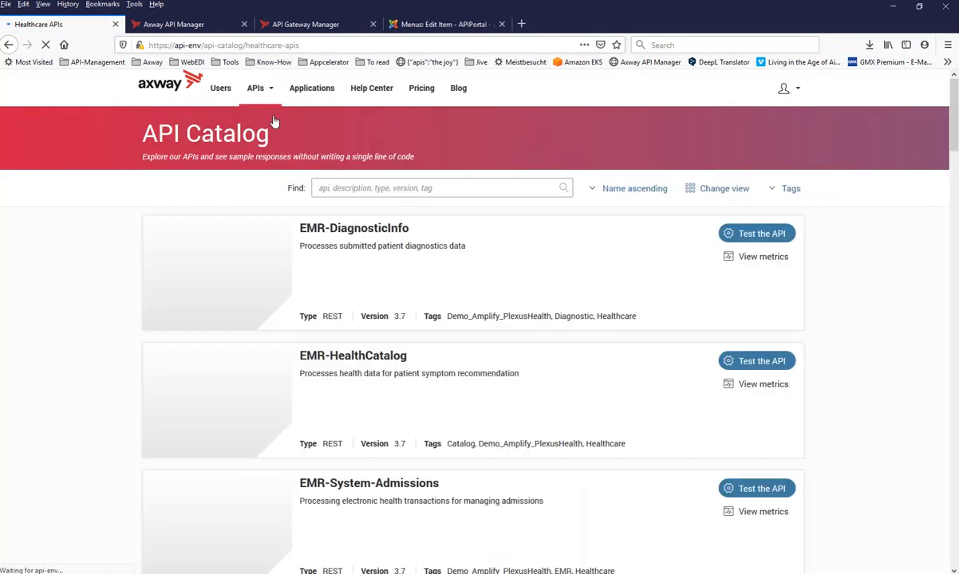
- Sign out of the portal and sign in with the saved login of the partner account
mouse_move(786, 89)
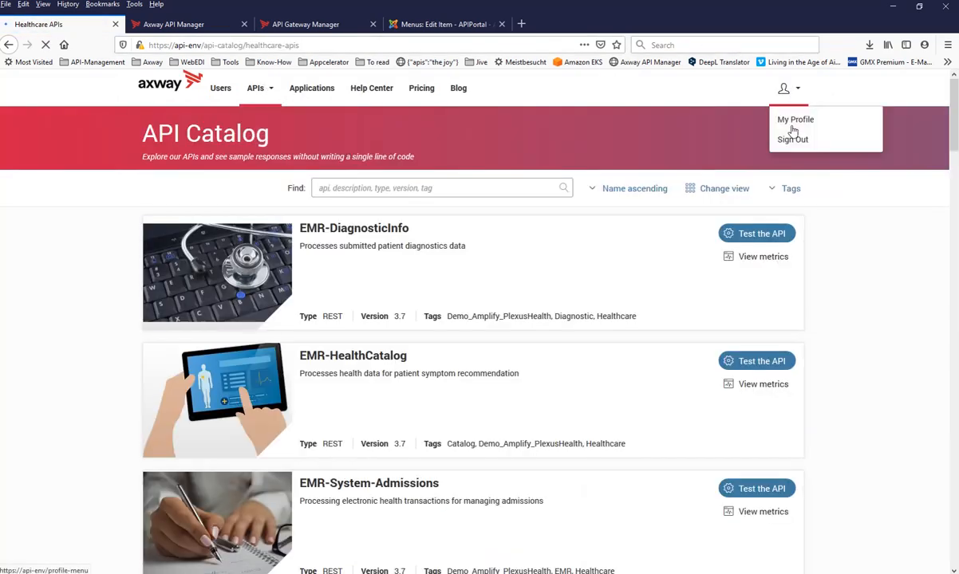
left_click(798, 141)
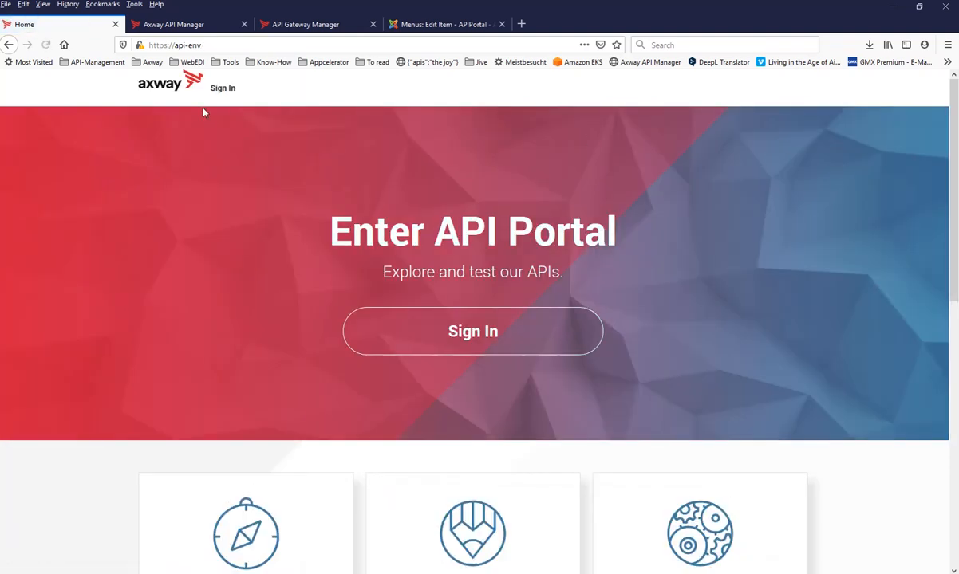
left_click(220, 90)
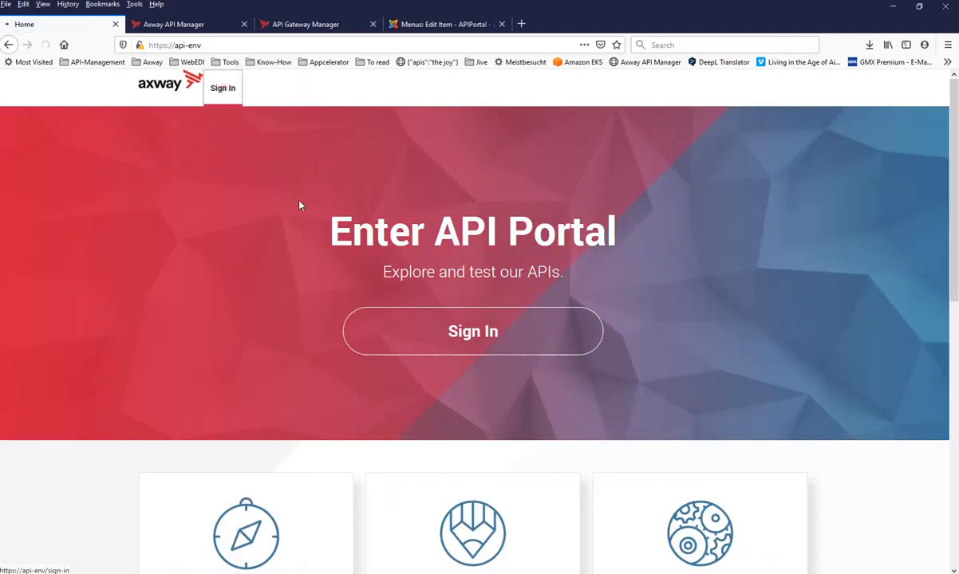
left_click(248, 234)
type("p")
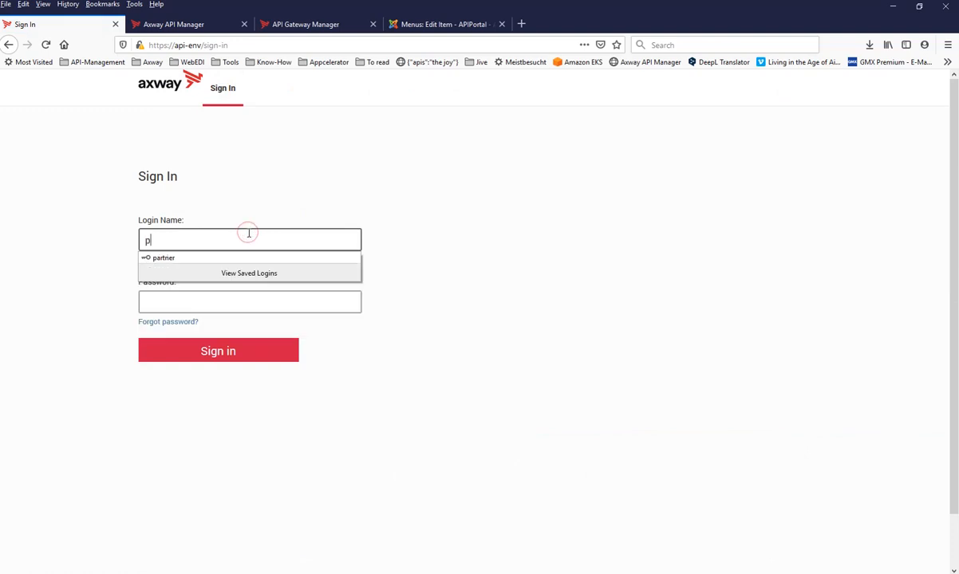
type("artner")
left_click(239, 258)
left_click(214, 351)
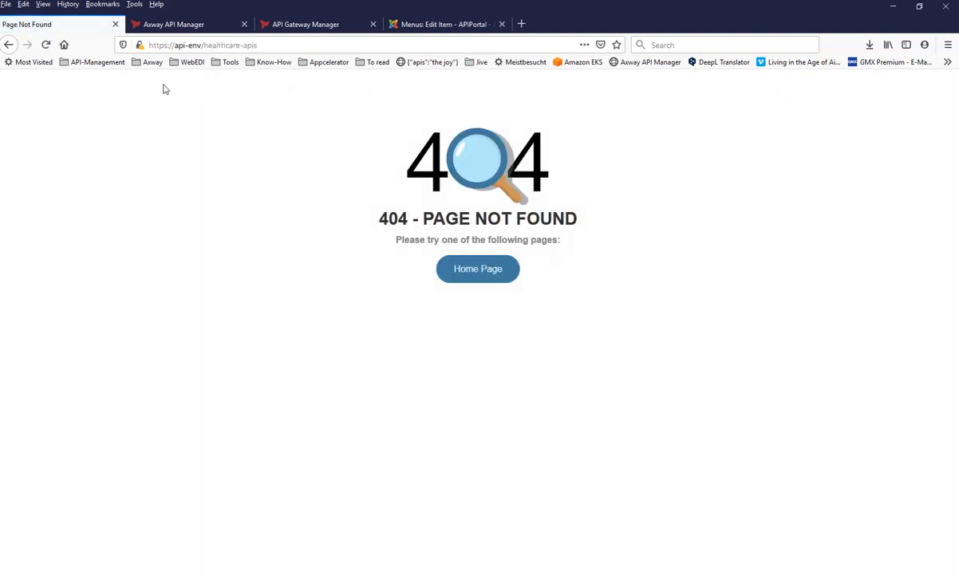
left_click_drag(204, 44, 371, 45)
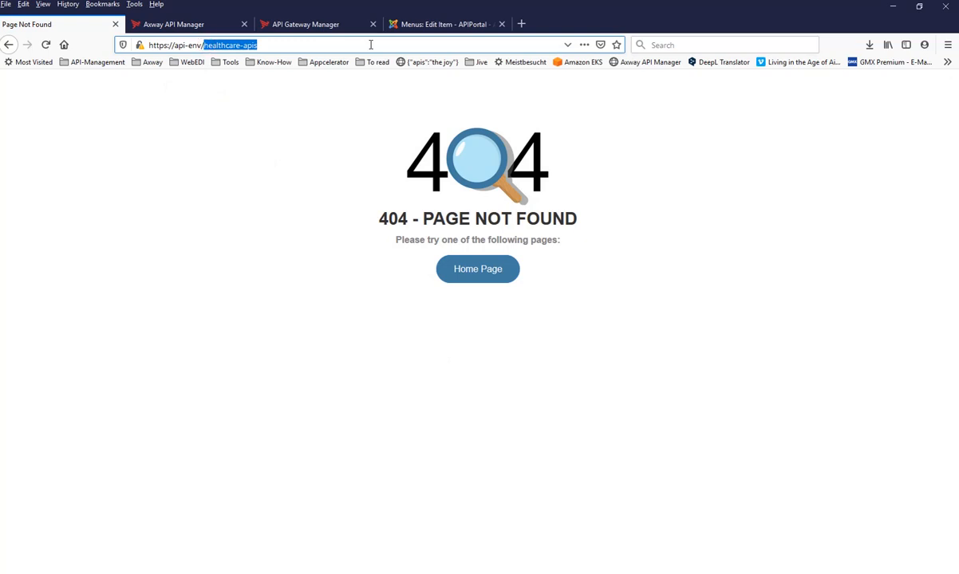
key("BackSpace")
key("Return")
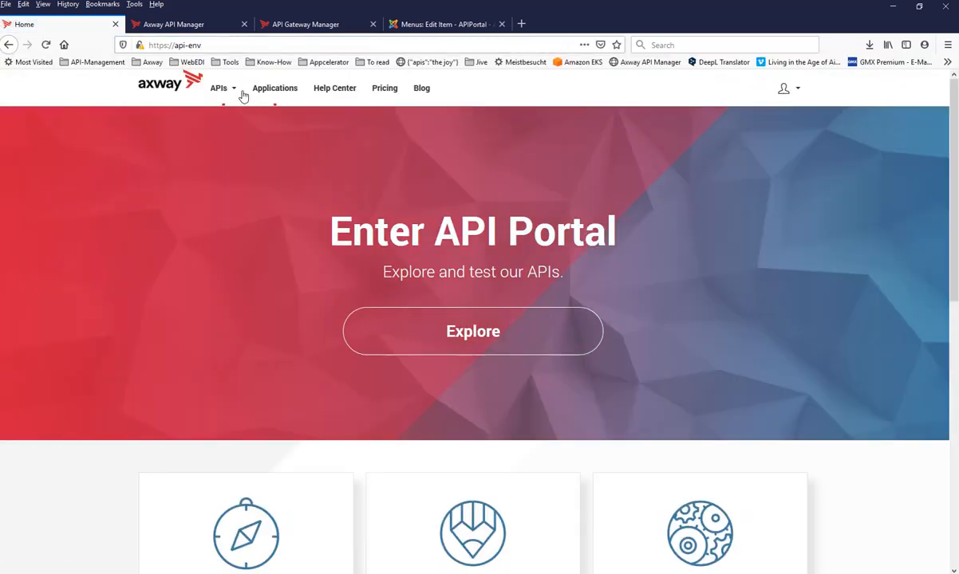
mouse_move(233, 92)
scroll(524, 337, "down", 4)
scroll(471, 295, "up", 3)
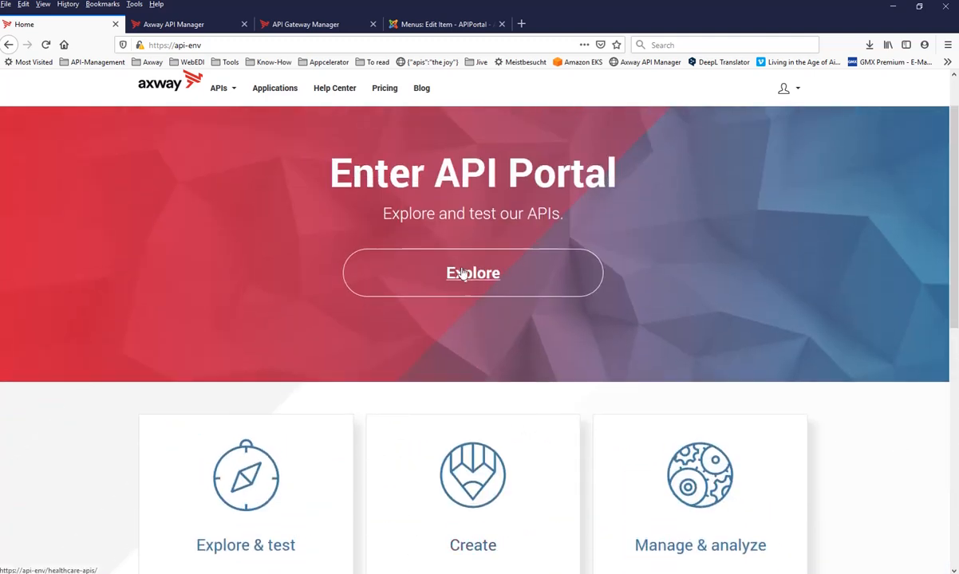
left_click(446, 24)
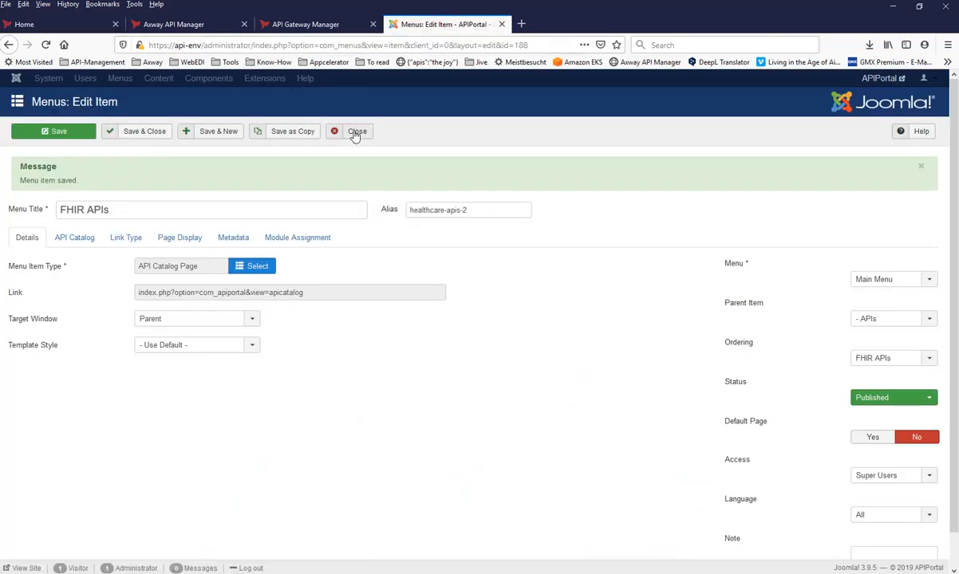
left_click(70, 26)
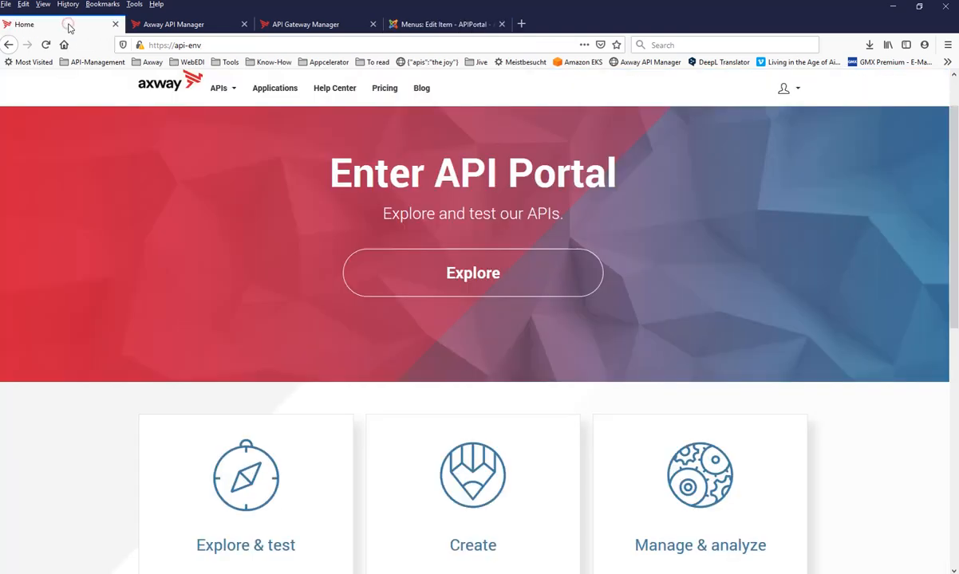